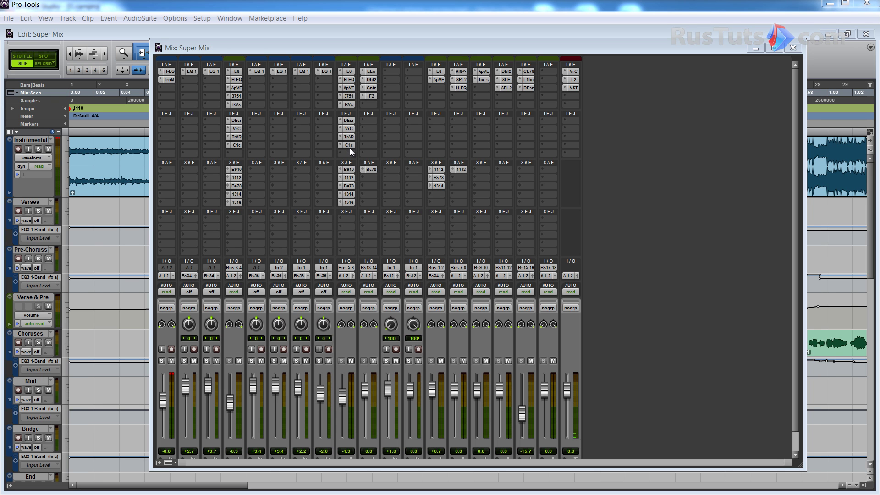
Bypass all inserts and mute all sends on the Verse & Pre channel, and move the Mix window lower over the Edit window
left_click(354, 239)
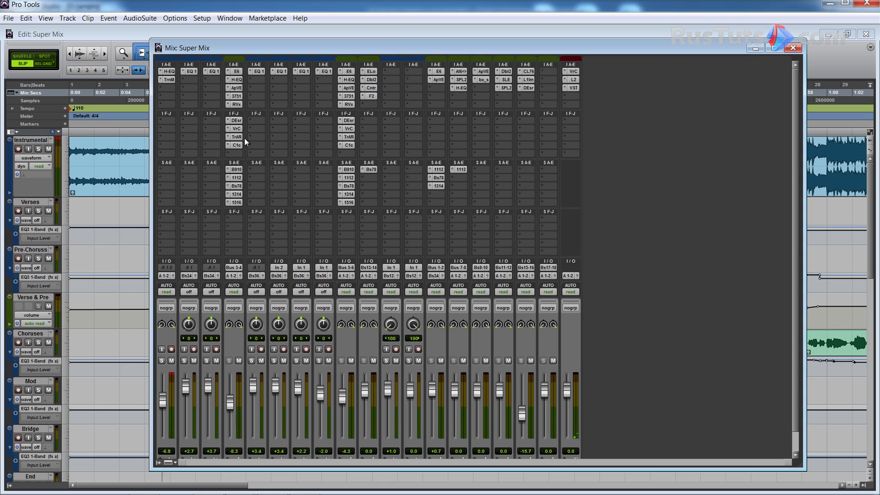
left_click_drag(237, 146, 234, 133)
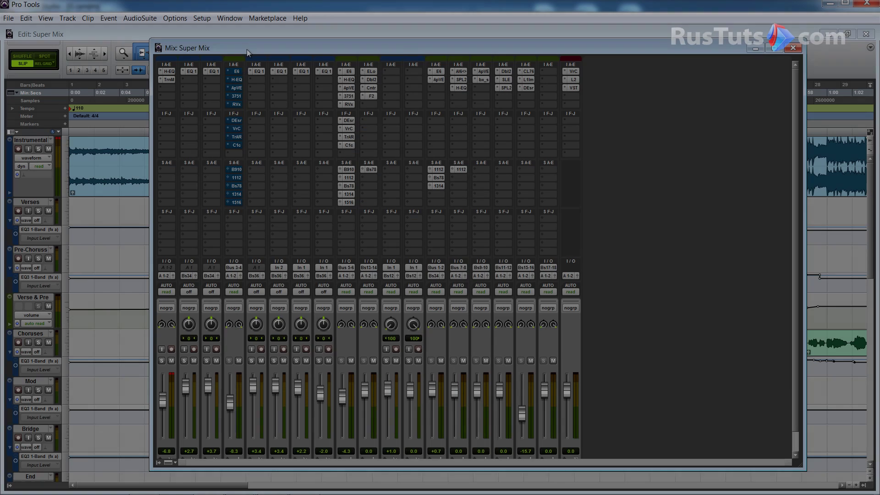
left_click_drag(247, 48, 282, 235)
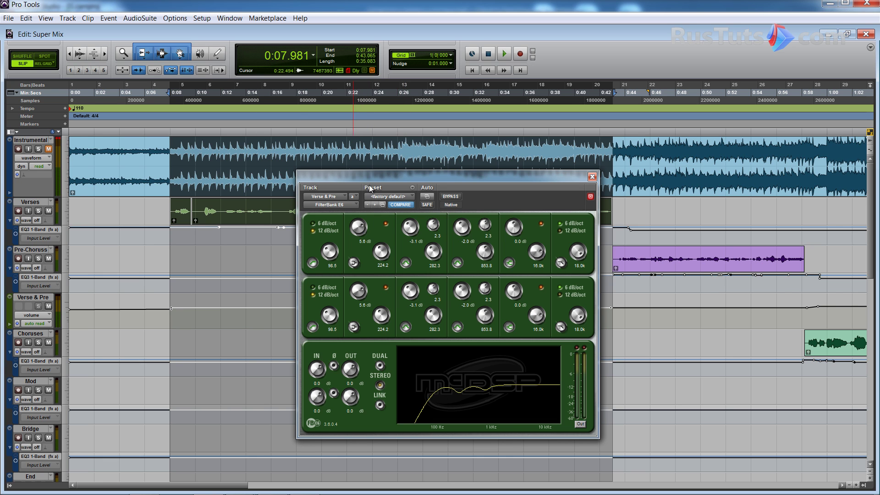
Audition the selected verse with the FilterBank E6 on Verse & Pre active, bypassed, and active again
key("space")
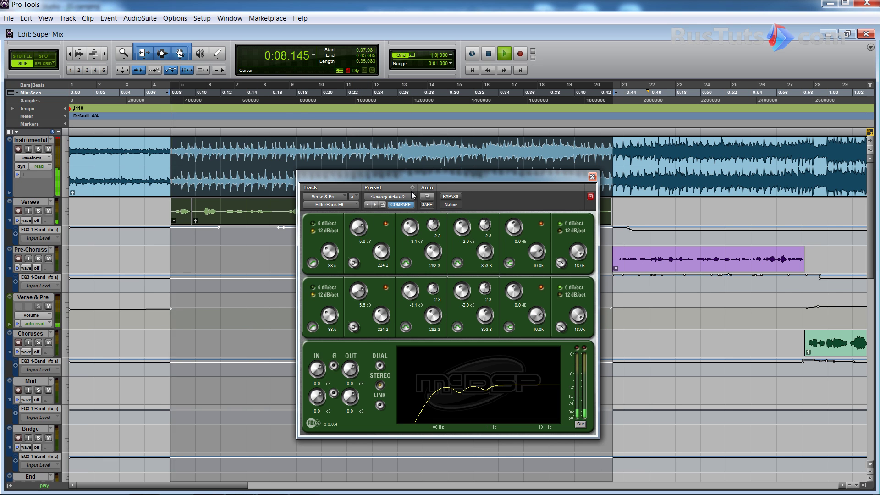
key("space")
left_click(450, 196)
key("space")
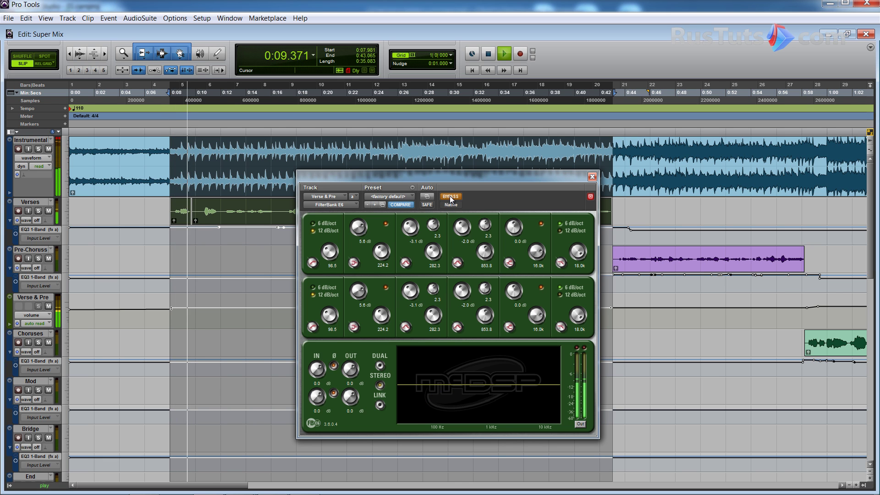
key("space")
left_click(449, 196)
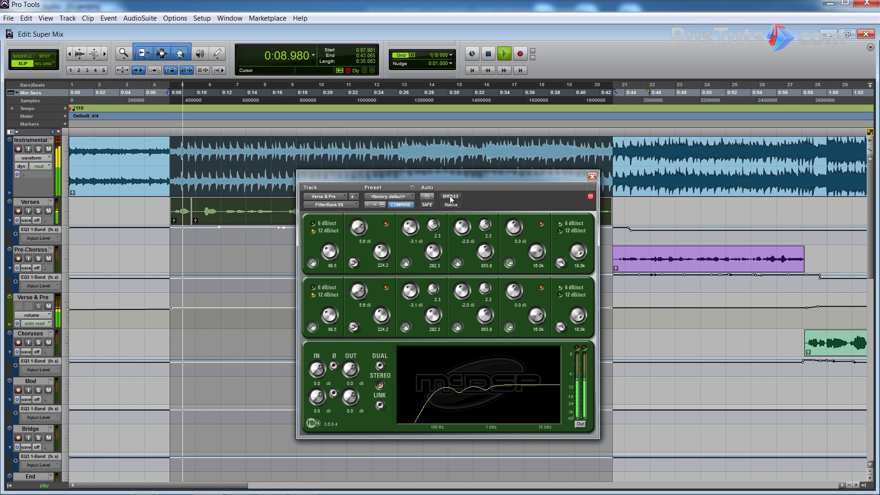
key("space")
Activate the H-EQ on the Verse & Pre channel and compare verse playback with it active and bypassed
key("ctrl+equal")
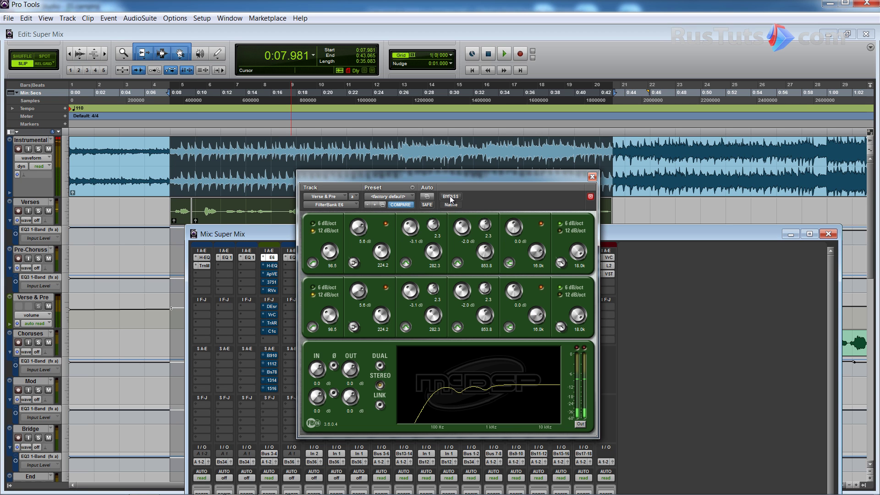
left_click(272, 266)
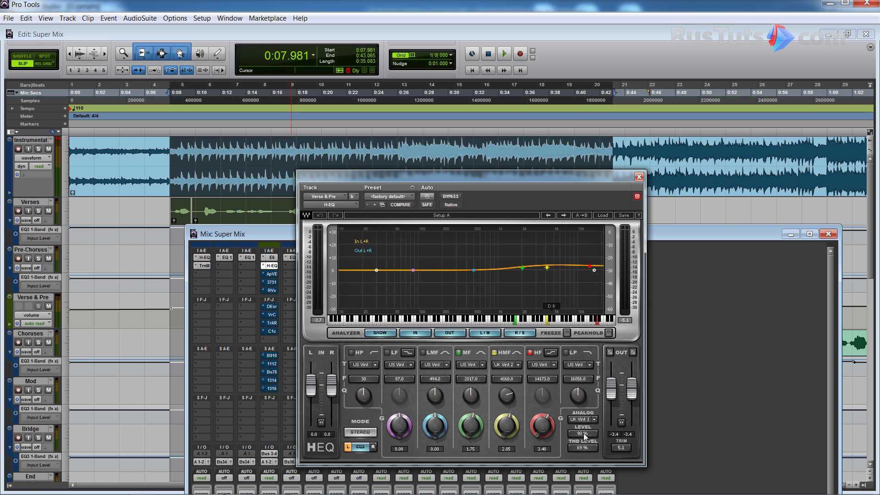
key("space")
left_click(453, 192)
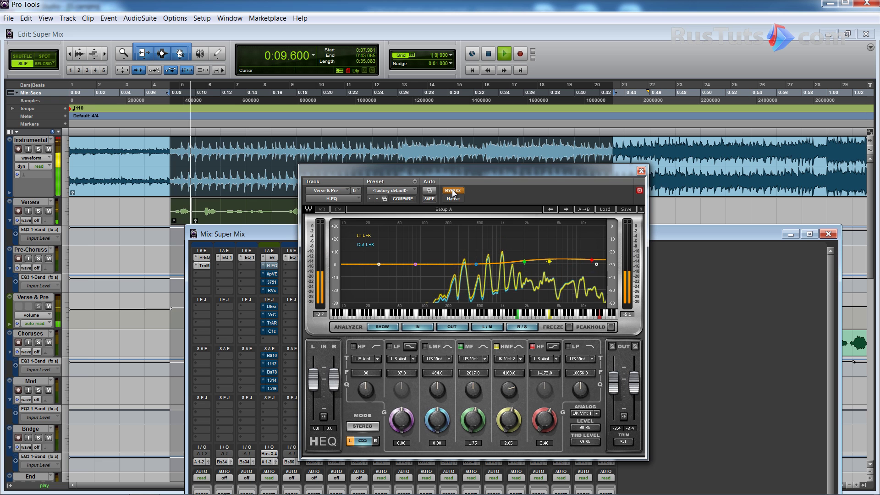
left_click(453, 190)
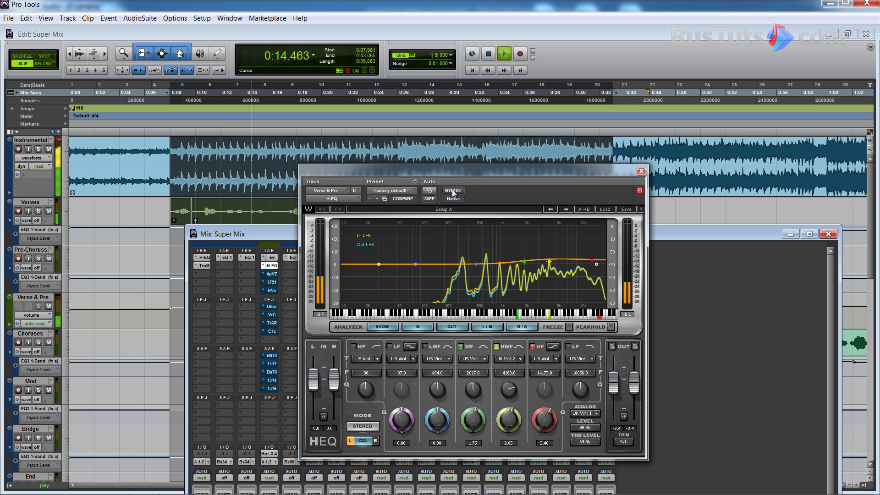
key("space")
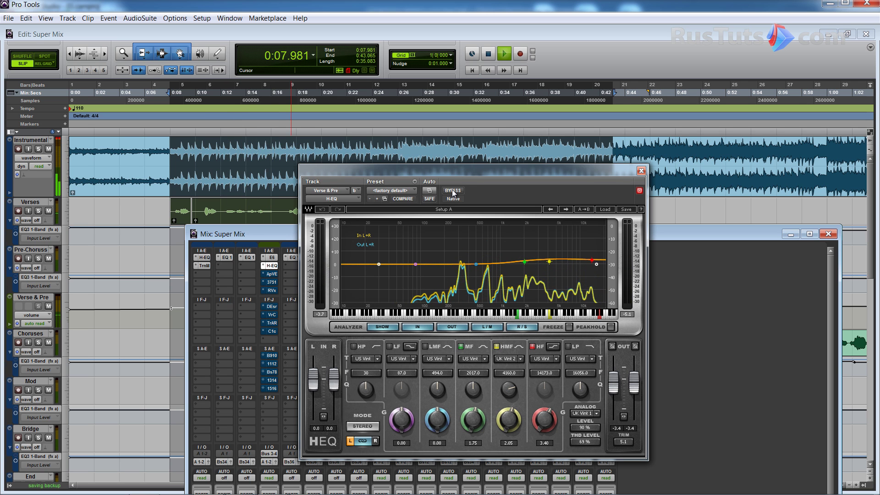
left_click(453, 191)
key("space")
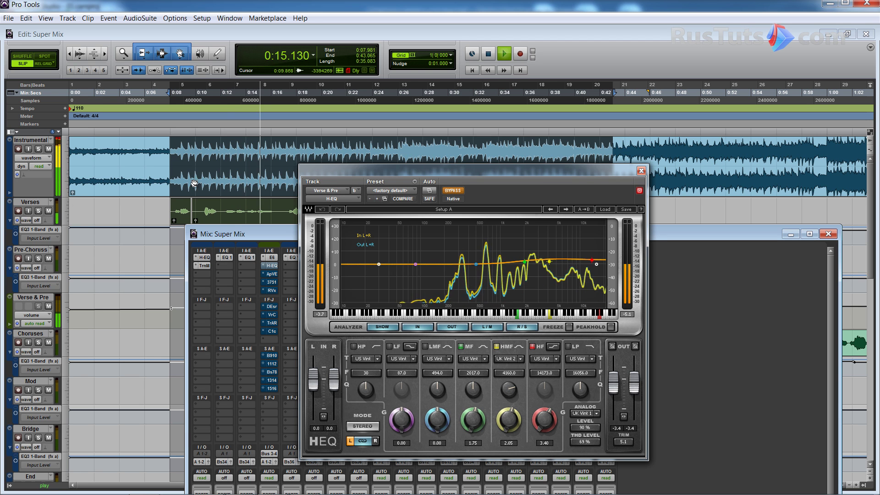
key("space")
Compare the H-EQ bypassed and active on the soloed Verses track
key("ctrl+equal")
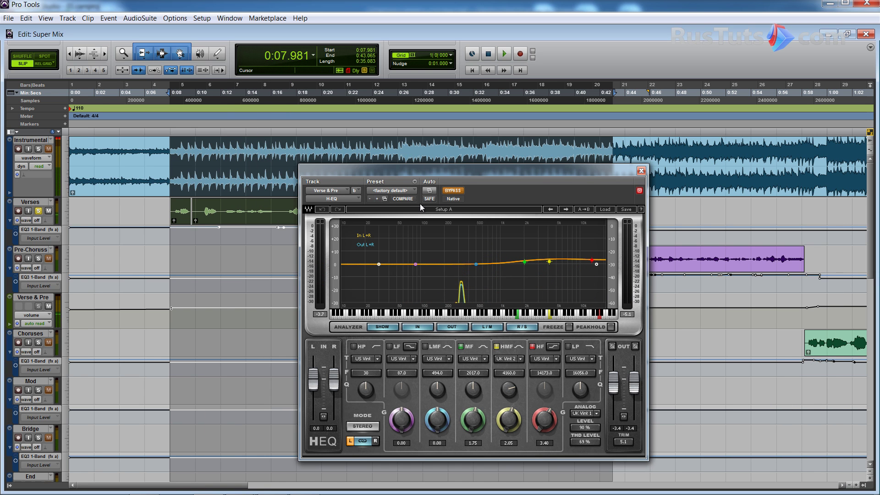
key("space")
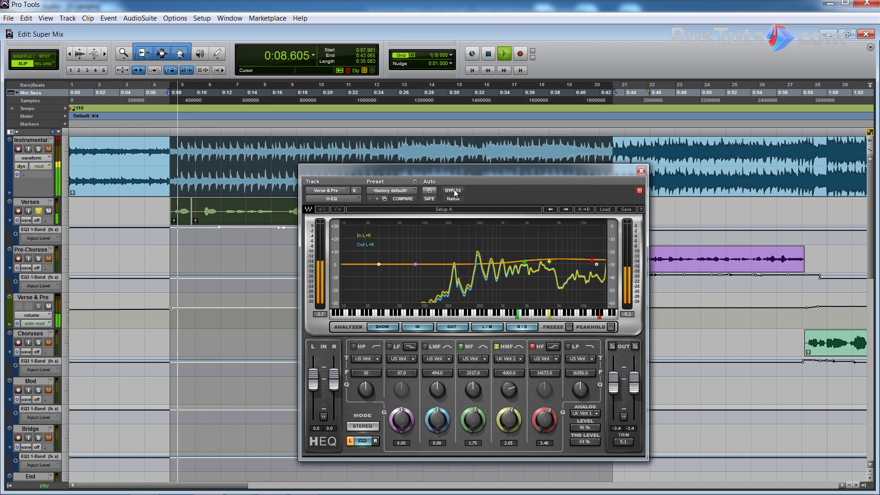
left_click(453, 190)
key("space")
key("space")
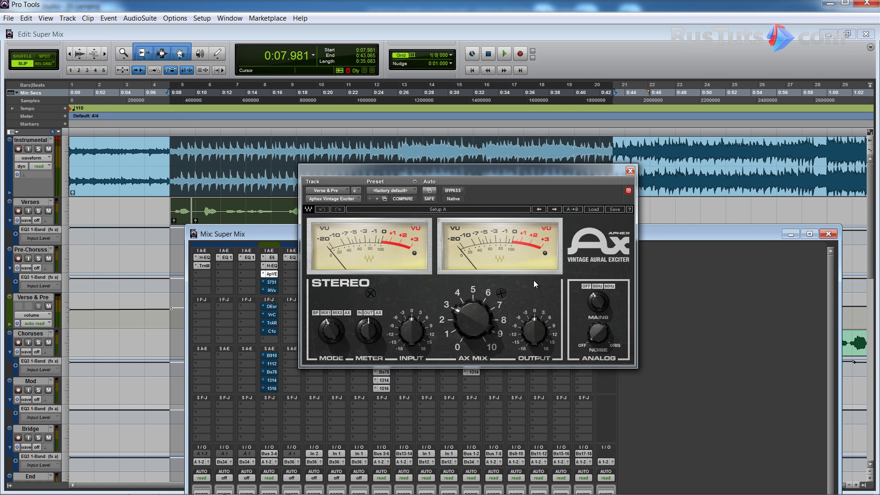
Audition the verse in the full mix with the Aphex Vintage Exciter on Verse & Pre active and bypassed
key("space")
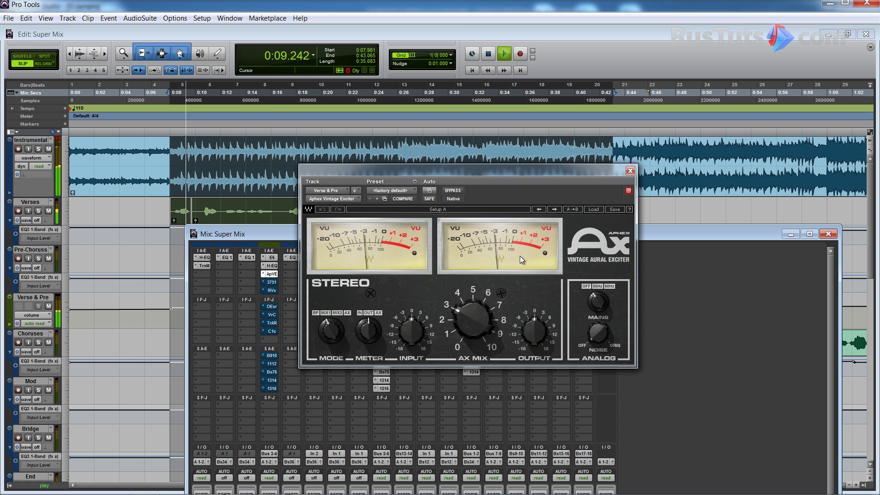
key("space")
key("space")
left_click(453, 191)
key("space")
Solo the Verses track and compare its vocal with the Aphex Vintage Exciter bypassed and active
left_click(38, 210)
key("space")
left_click(453, 190)
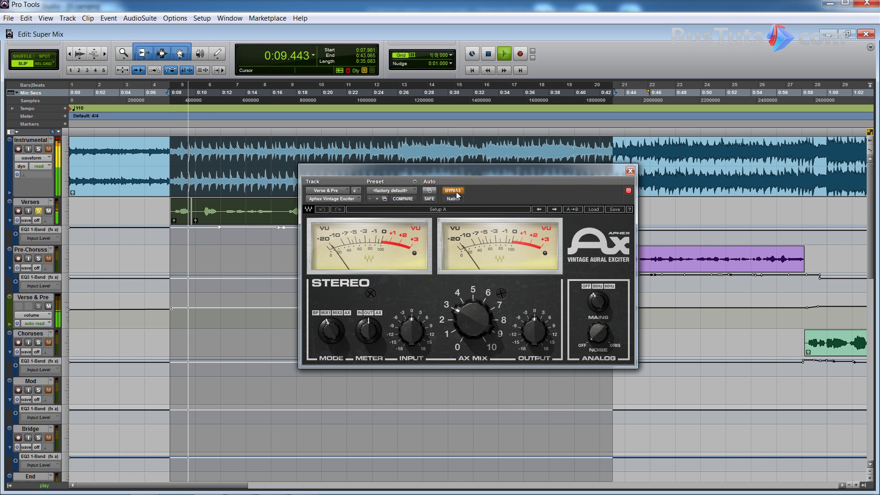
left_click(456, 194)
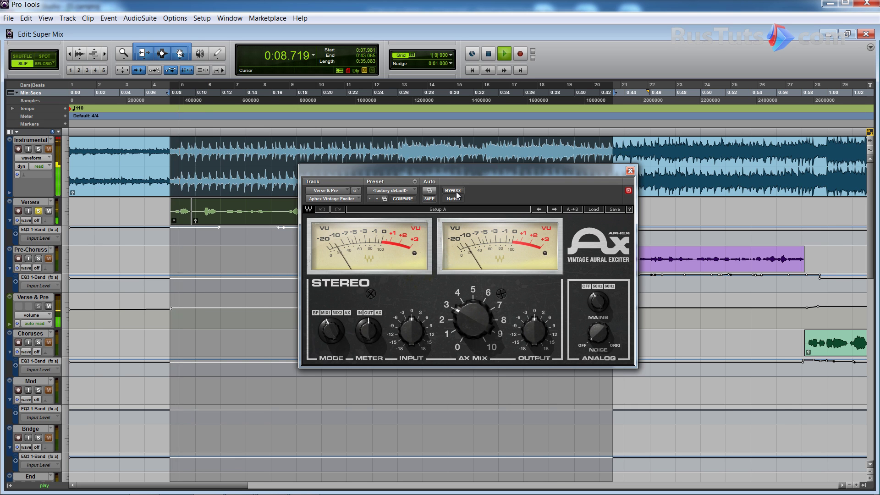
key("space")
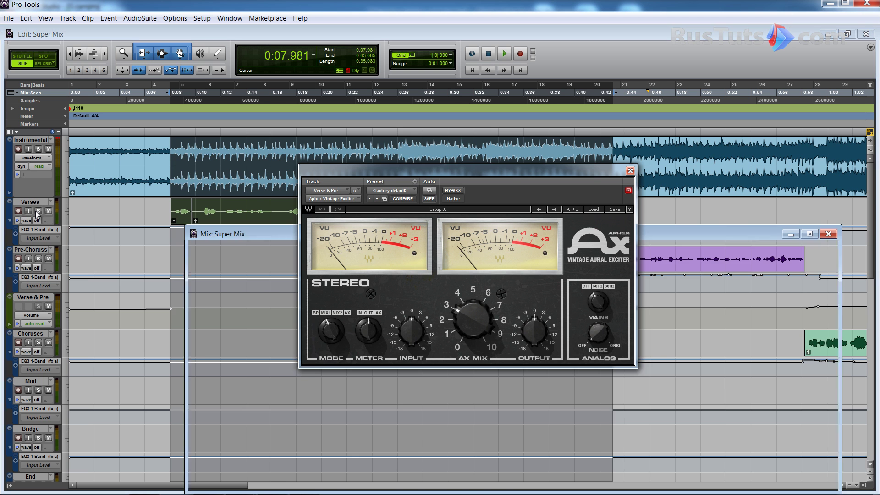
Activate the REDD37-51 on the Verse & Pre channel and compare verse playback with it active and bypassed
key("ctrl+equal")
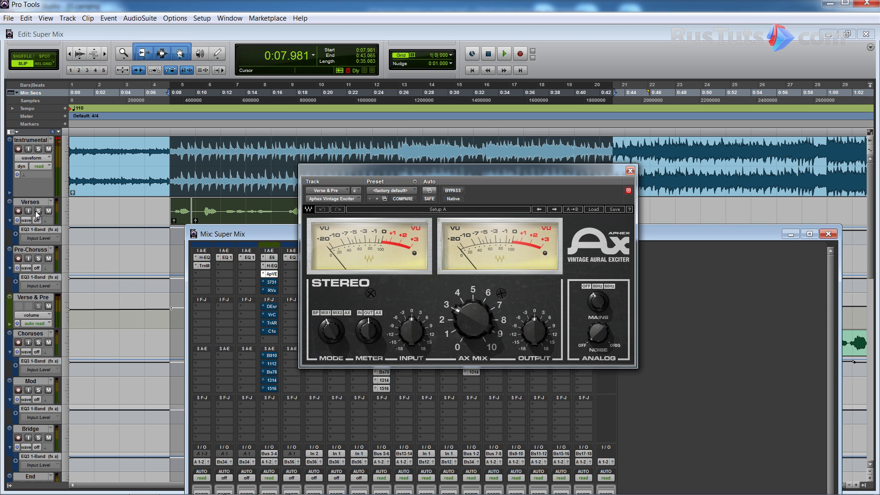
left_click(273, 282)
left_click_drag(394, 178, 472, 130)
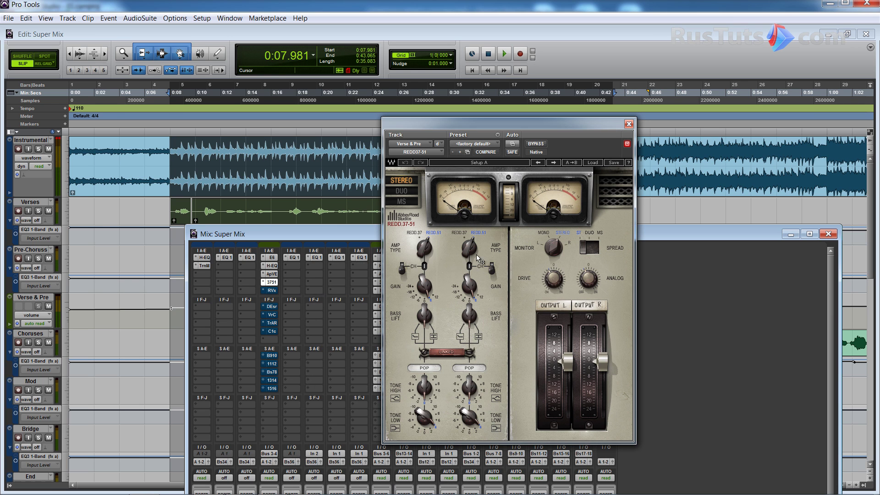
key("space")
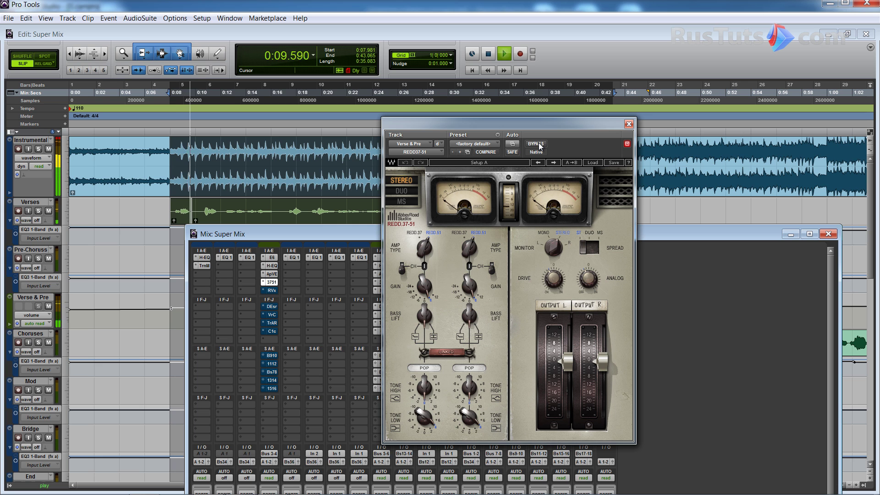
left_click(536, 144)
key("space")
key("space")
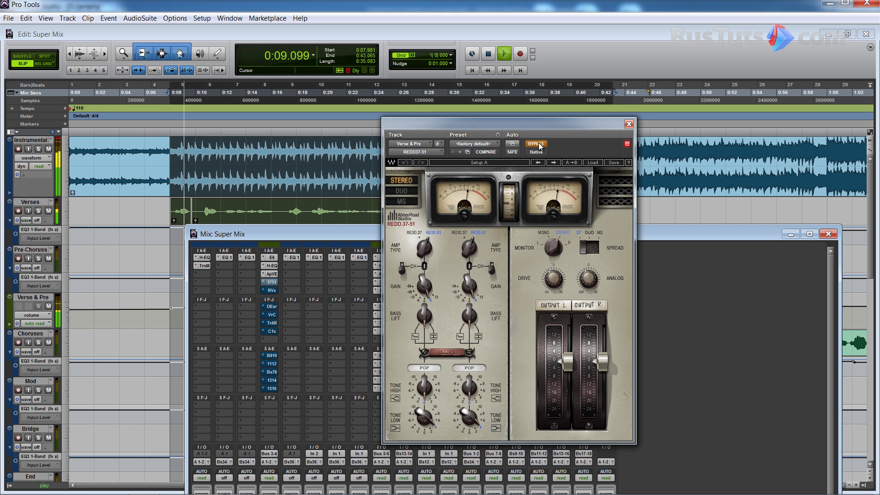
key("space")
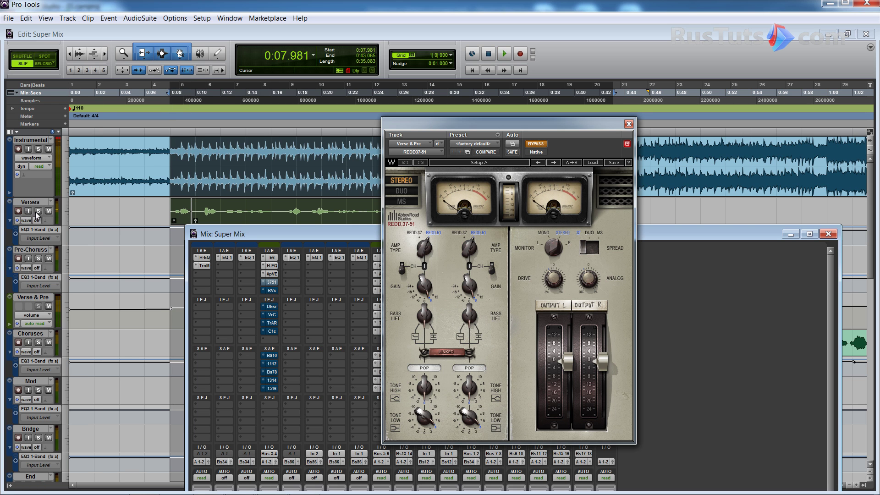
Compare the REDD37-51 active and bypassed with the Verses track soloed, leave it active, and close its window
left_click(38, 212)
key("space")
key("space")
left_click(531, 143)
key("space")
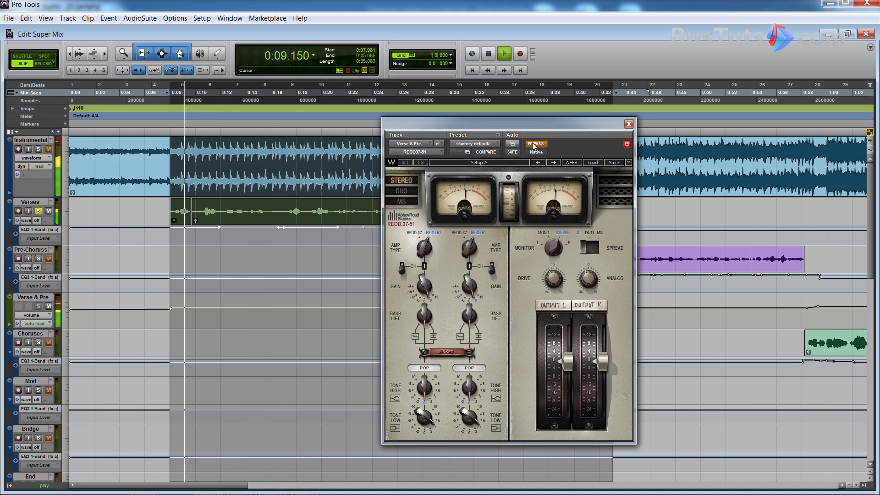
key("space")
key("ctrl+equal")
left_click(472, 156)
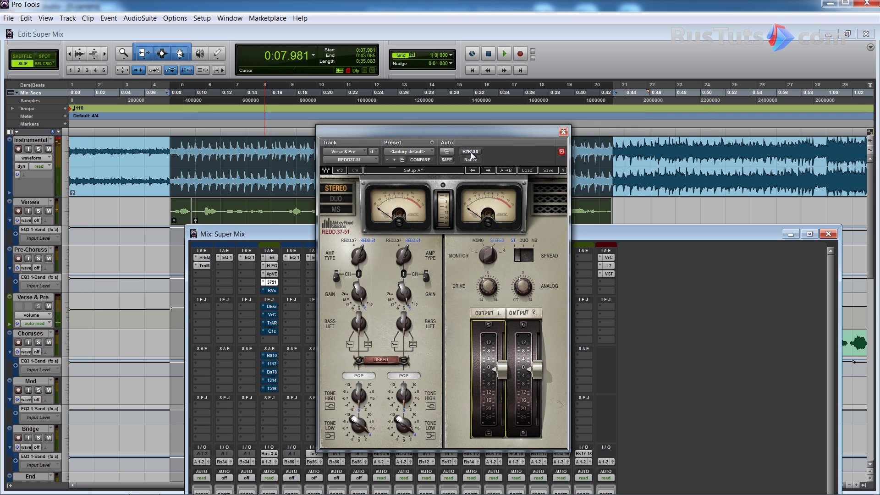
left_click(562, 133)
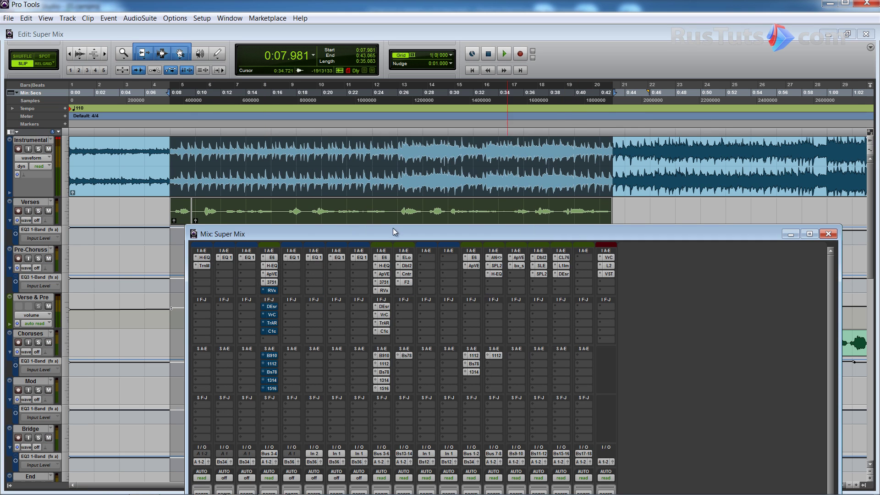
Activate the RVox compressor on the Verse & Pre channel and compare verse playback with it bypassed and active
left_click(271, 290)
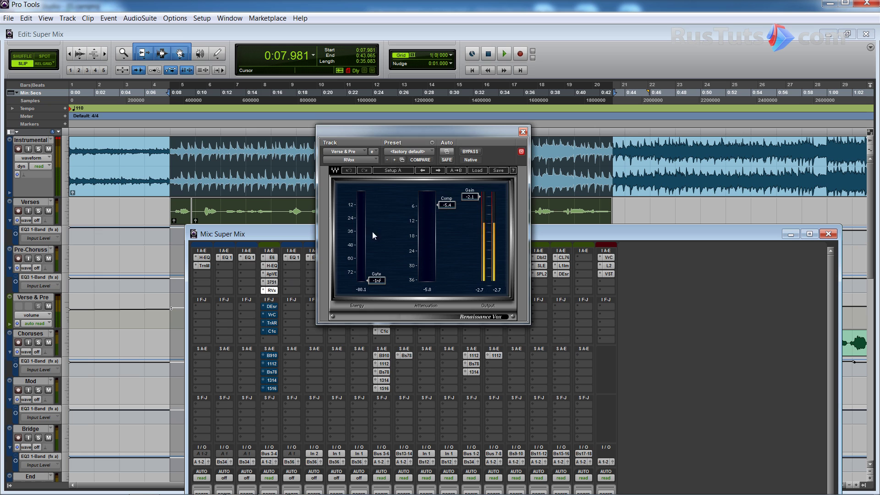
key("space")
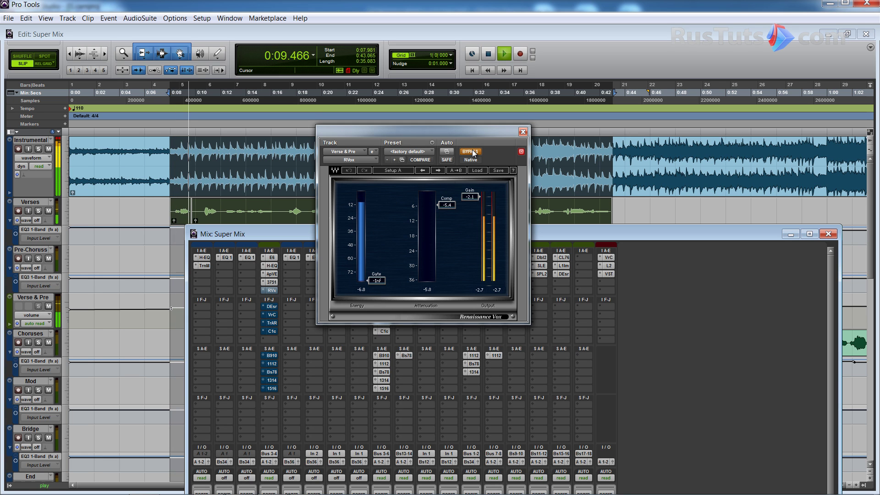
left_click(472, 153)
key("space")
key("space")
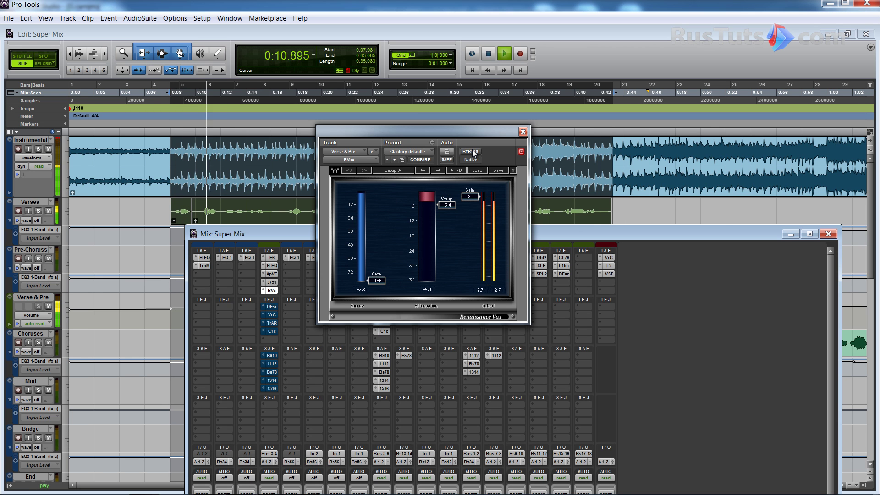
left_click(472, 153)
key("space")
key("space")
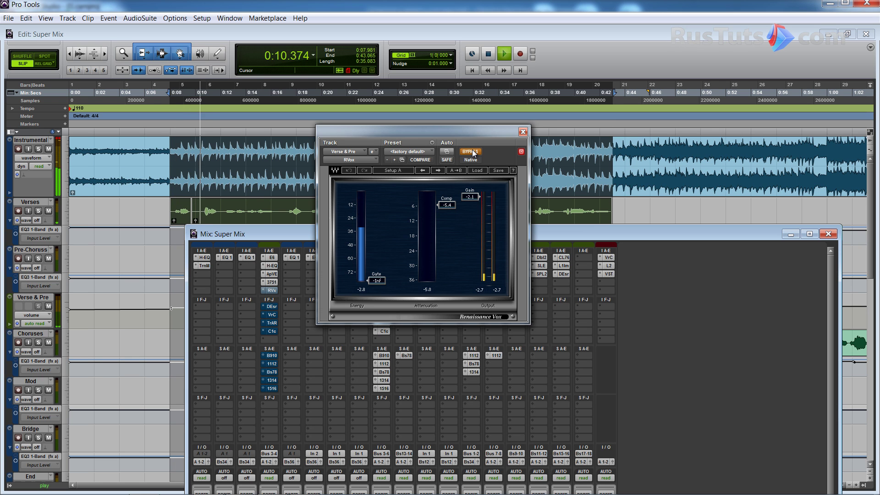
key("space")
left_click(472, 153)
Activate the DeEsser on the Verse & Pre channel and compare playback from 0:28.190 with it active and bypassed
left_click(272, 307)
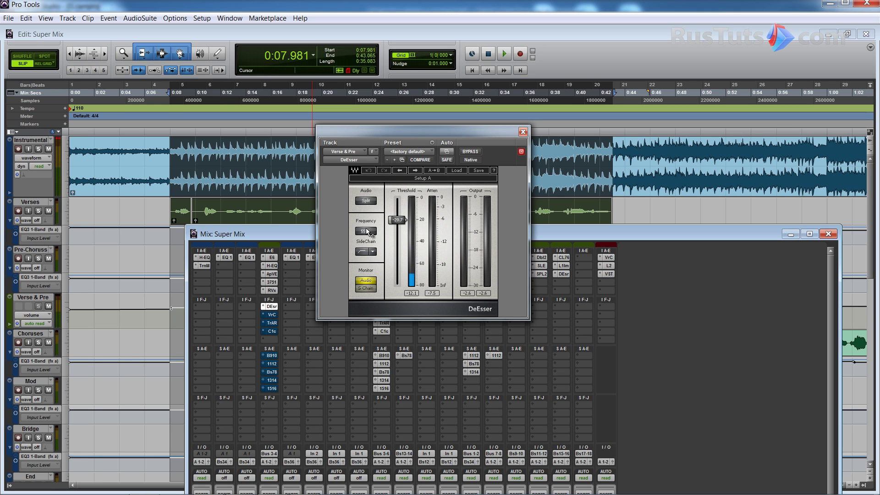
left_click(433, 93)
key("space")
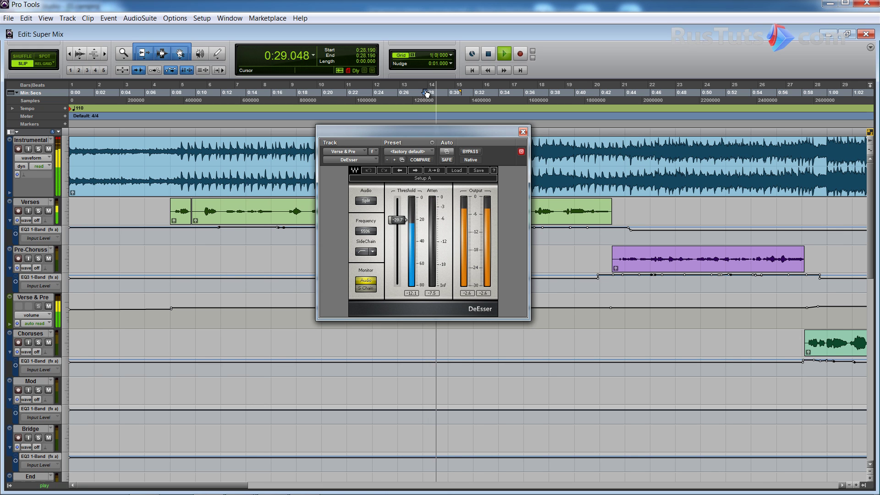
left_click(469, 153)
key("space")
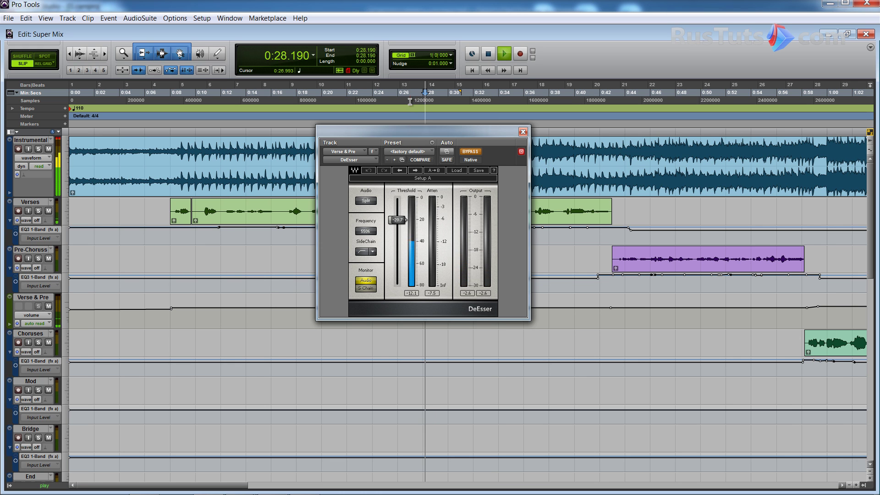
key("space")
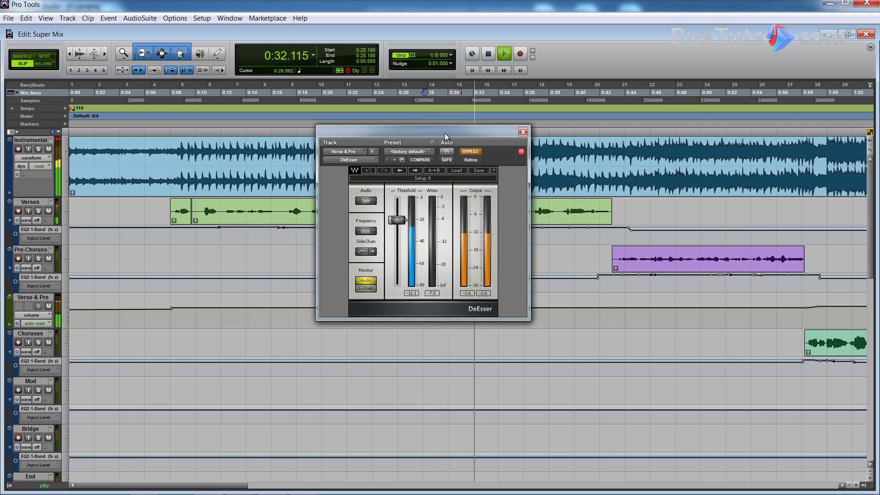
key("space")
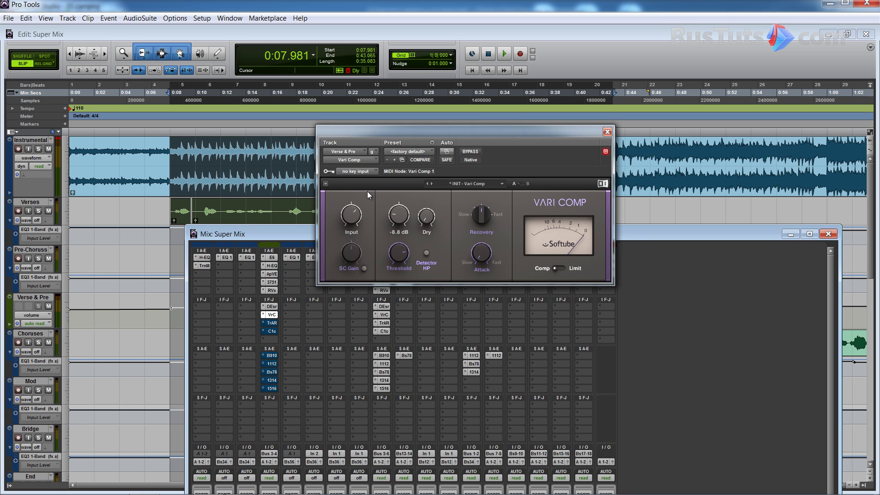
Activate the Vari Comp on the Verse & Pre channel and play the verse through it
key("space")
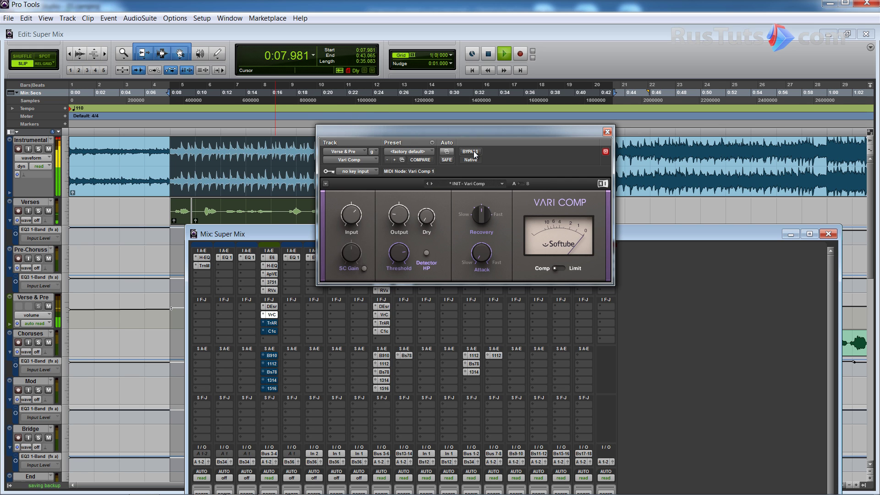
Activate the Trident A-Range EQ on the Verse & Pre channel, checking the FilterBank E6 curve against its settings
left_click(271, 323)
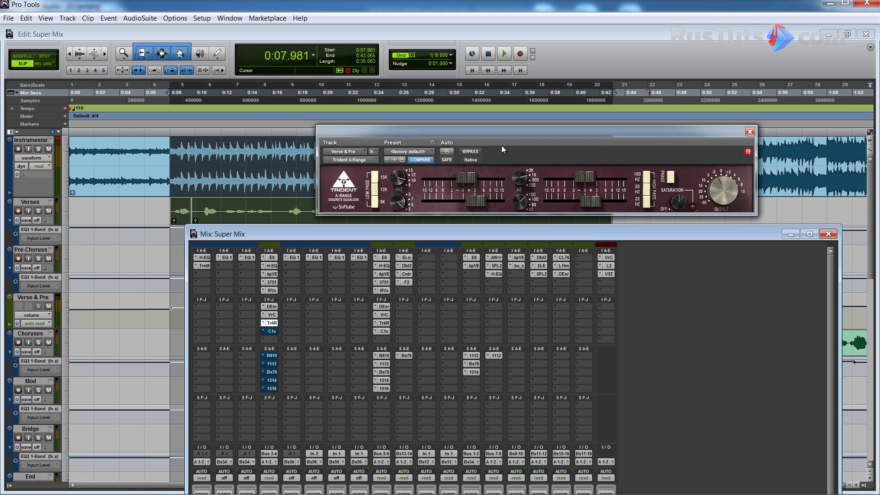
left_click(270, 258)
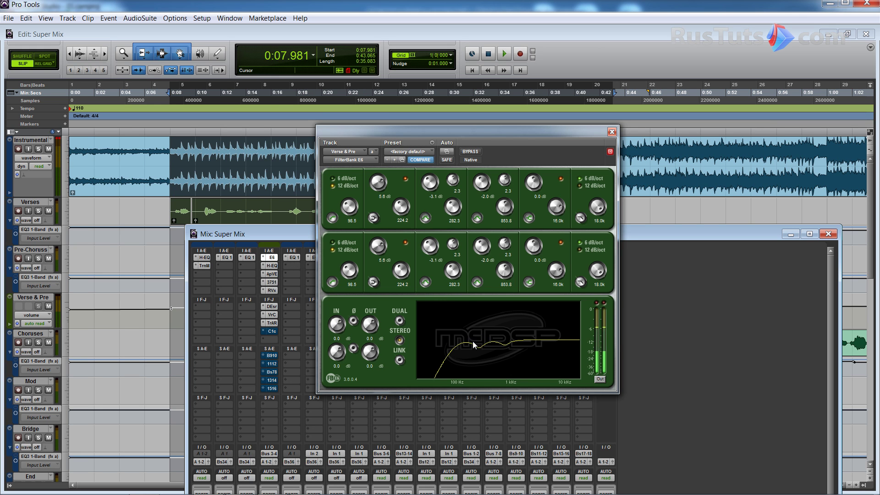
left_click(271, 323)
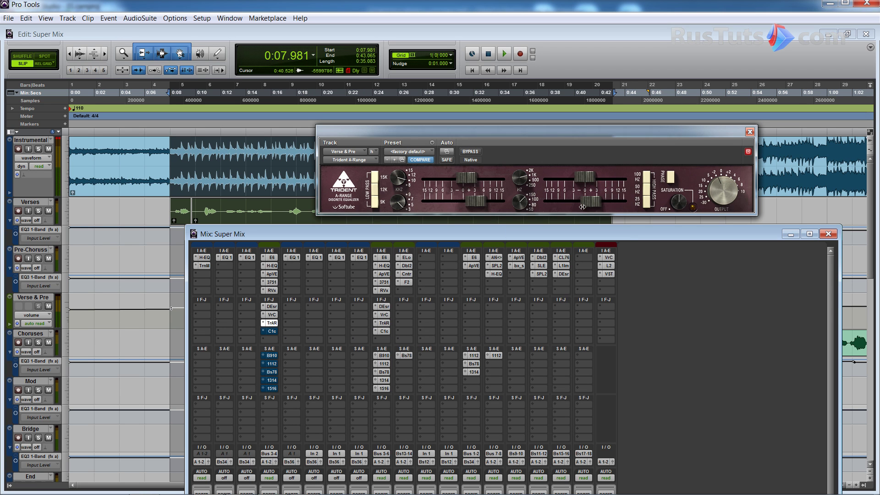
Compare verse playback in the full mix with the Trident A-Range active and bypassed
key("space")
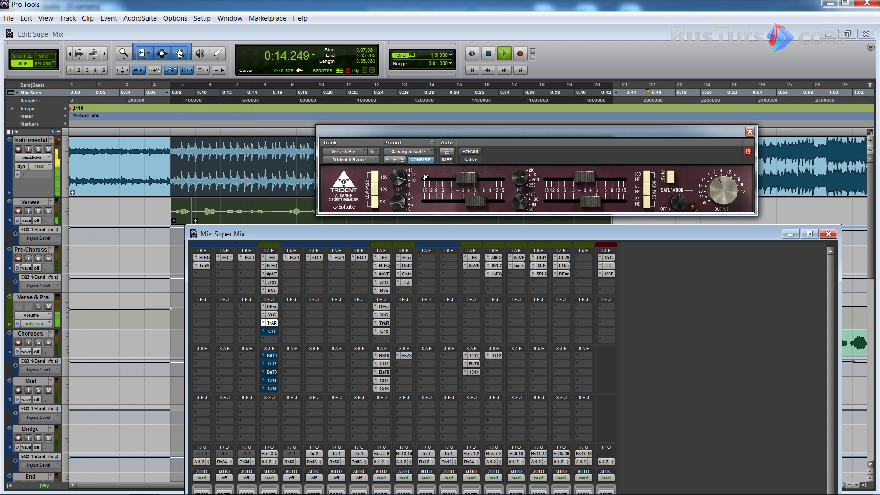
left_click(471, 152)
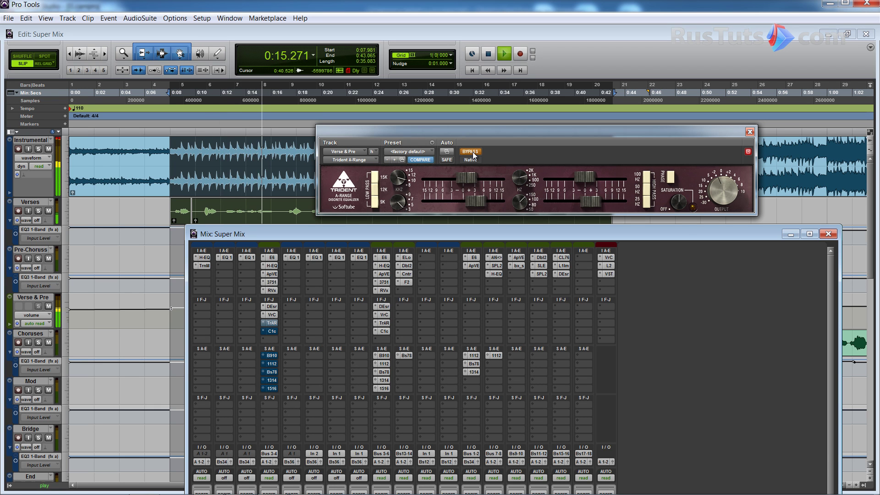
left_click(472, 152)
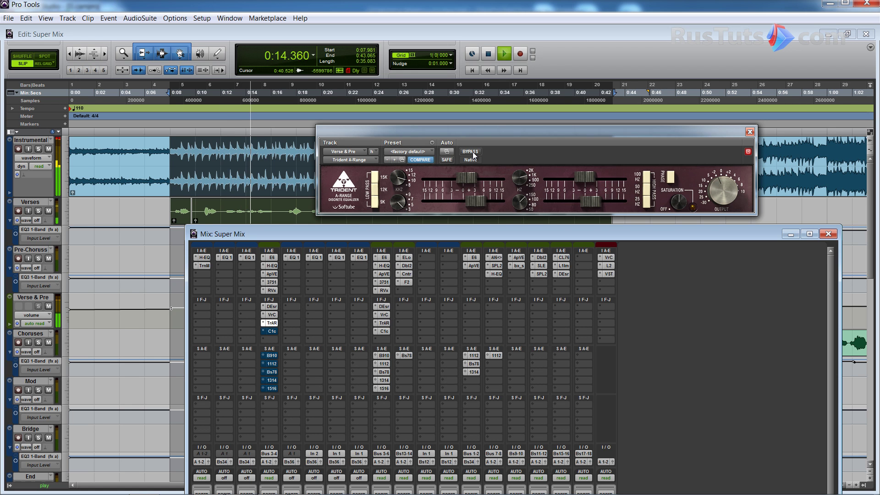
key("space")
Solo the Verses track and compare its vocal with the Trident A-Range bypassed and active
left_click(38, 211)
left_click(469, 152)
key("space")
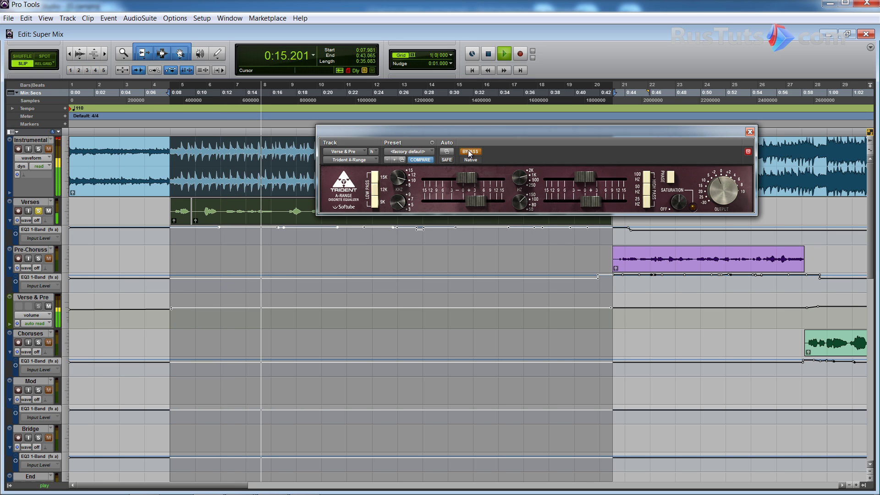
left_click(468, 150)
key("space")
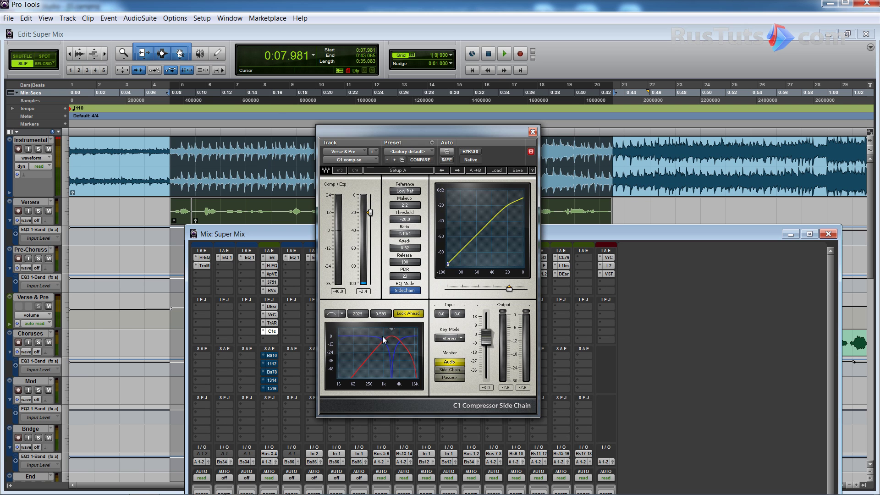
Replace the C1 Compressor window with the Verse & Pre channel's FilterBank E6, raising the Mix window to expose the channel controls
key("ctrl+w")
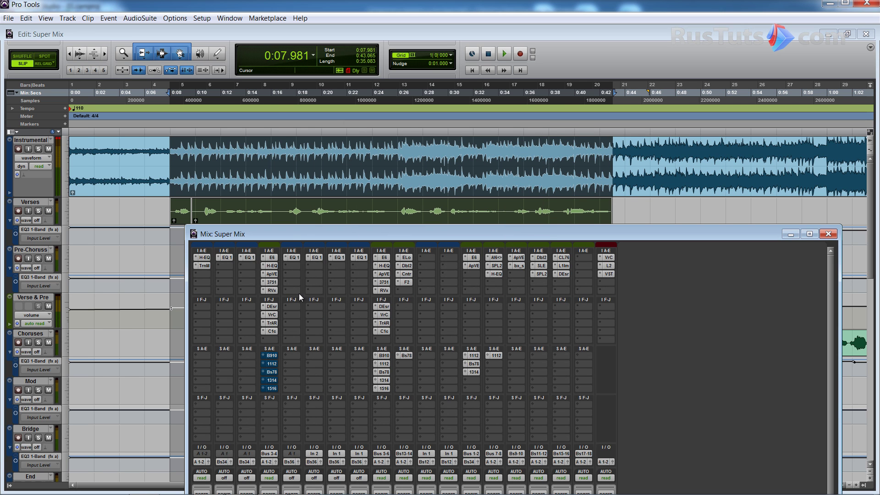
left_click_drag(290, 235, 292, 178)
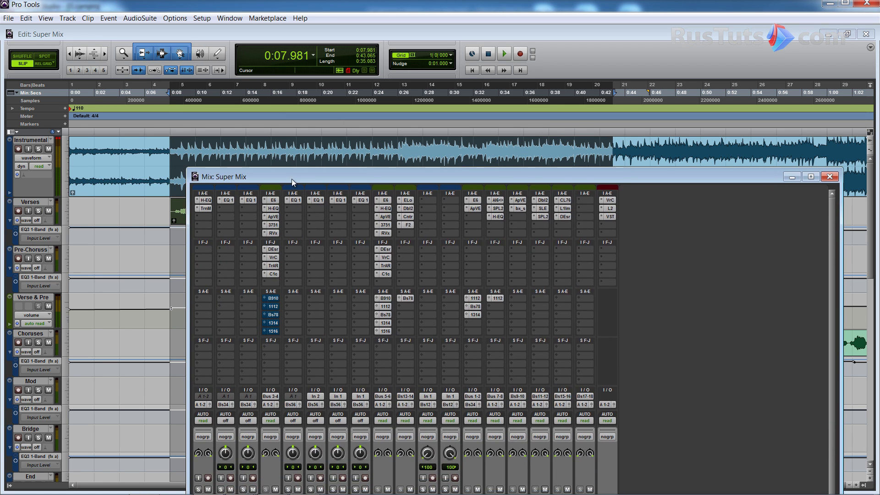
left_click(273, 200)
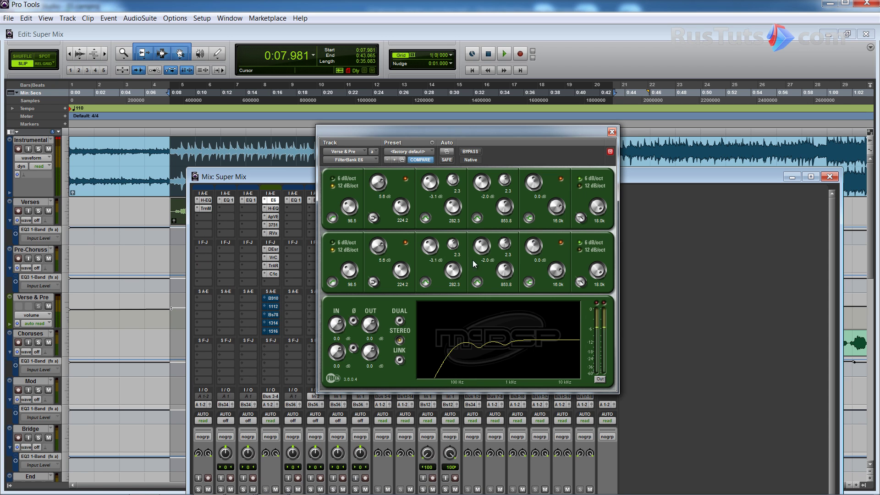